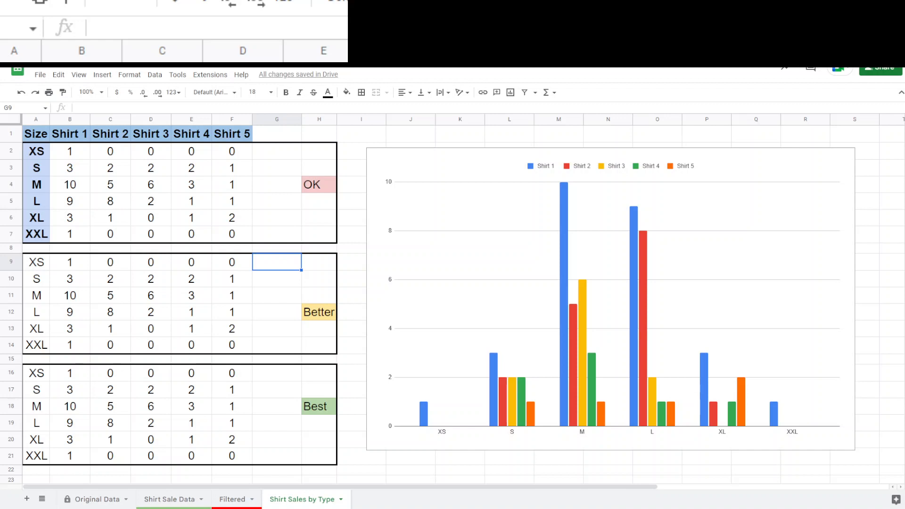
- Look over the OK, Better and Best labels beside the three size-count tables
{"action": "left_click", "coordinate": [319, 184]}
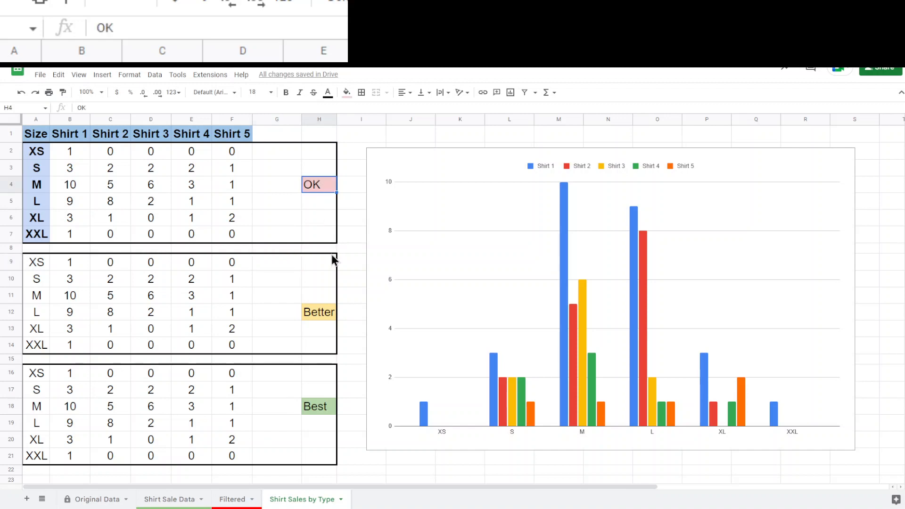
{"action": "left_click", "coordinate": [325, 311]}
{"action": "left_click", "coordinate": [316, 408]}
{"action": "left_click", "coordinate": [311, 189]}
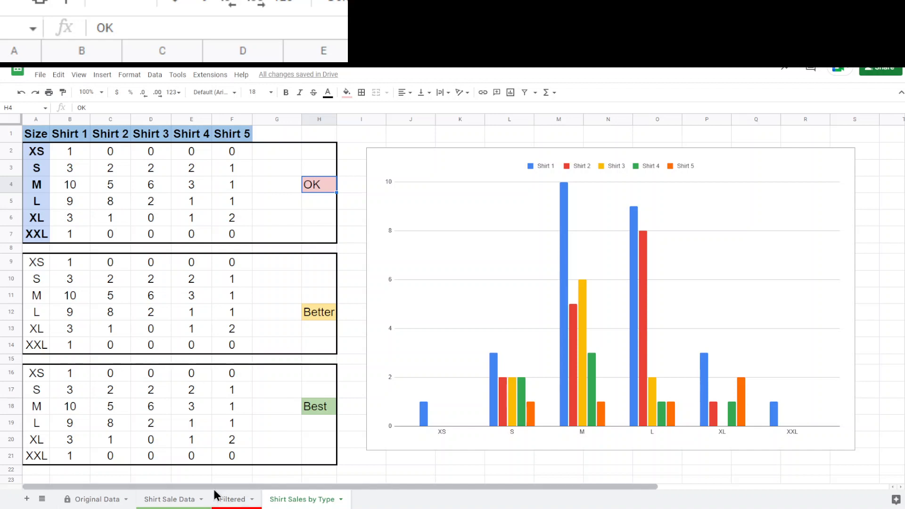
- On the Filtered sheet, create a filter on the row 3 column headers
{"action": "left_click", "coordinate": [237, 503]}
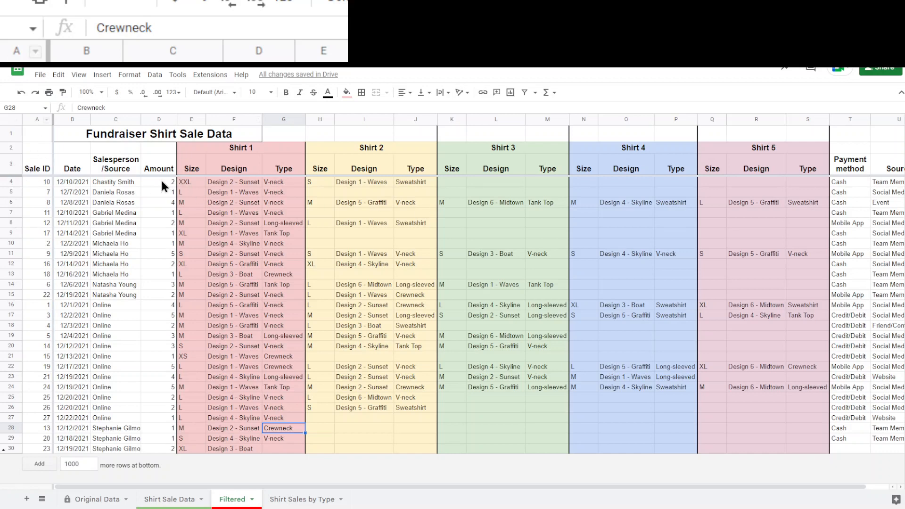
{"action": "left_click", "coordinate": [17, 165]}
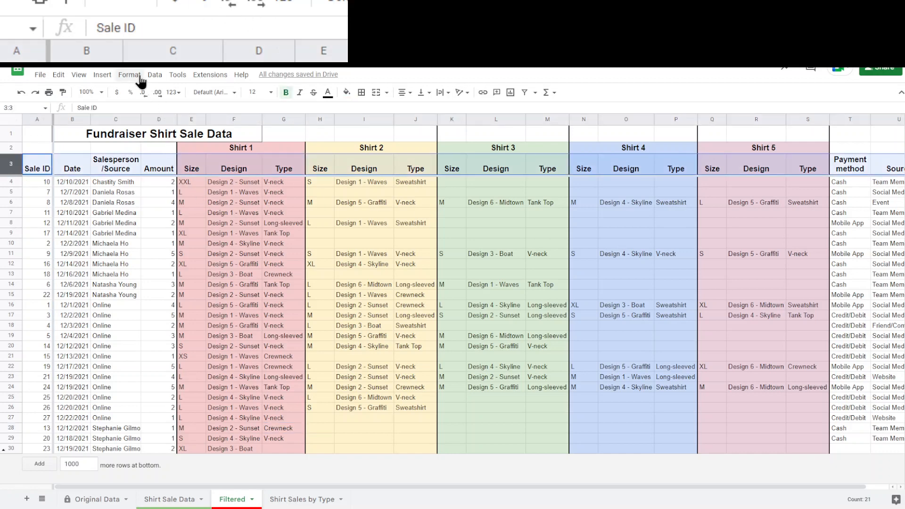
{"action": "left_click", "coordinate": [154, 75]}
{"action": "left_click", "coordinate": [188, 130]}
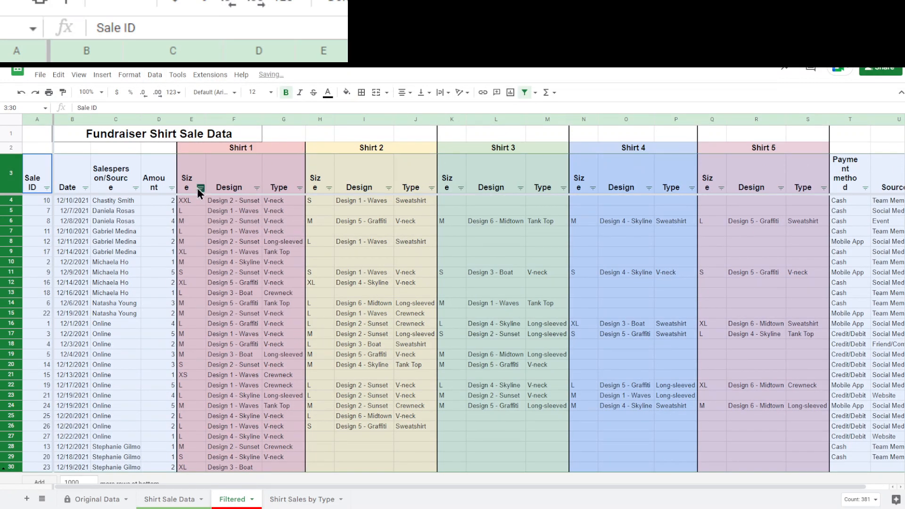
- Filter the Shirt 1 Size column to XS only and compare it with the tables on the Shirt Sales by Type sheet
{"action": "left_click", "coordinate": [202, 187]}
{"action": "left_click", "coordinate": [105, 309]}
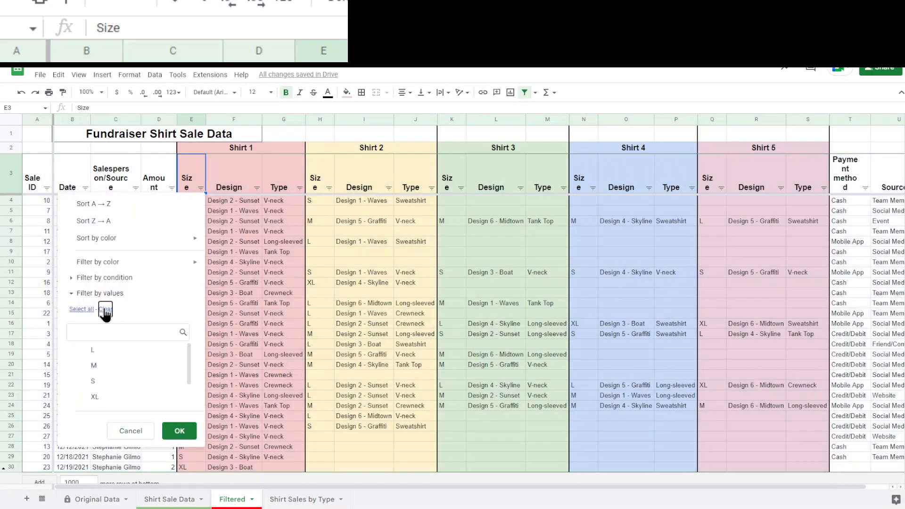
{"action": "scroll", "coordinate": [115, 389], "scroll_direction": "down", "scroll_amount": 1}
{"action": "left_click", "coordinate": [121, 384]}
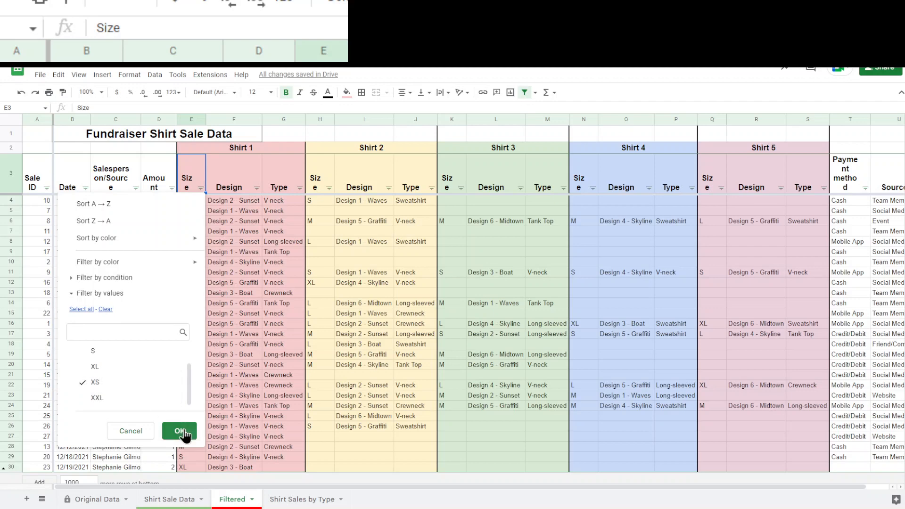
{"action": "left_click", "coordinate": [179, 430]}
{"action": "left_click", "coordinate": [186, 201]}
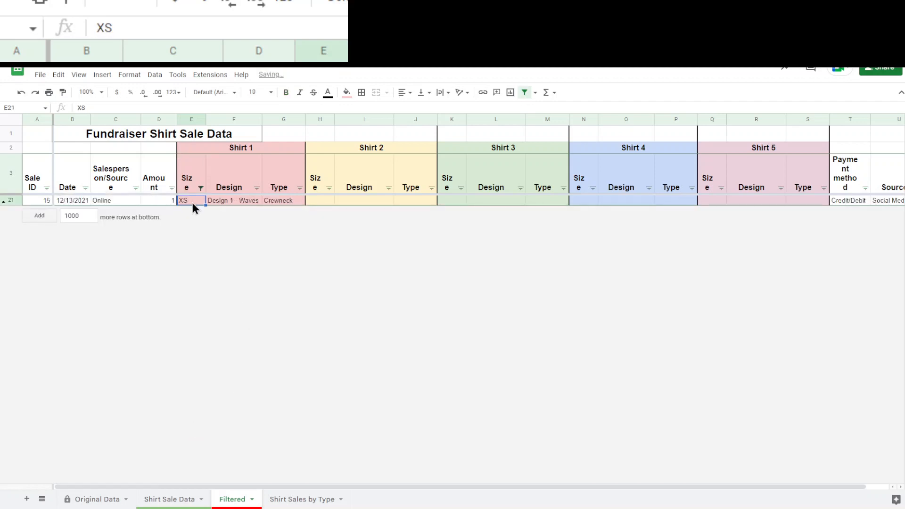
{"action": "left_click", "coordinate": [283, 500]}
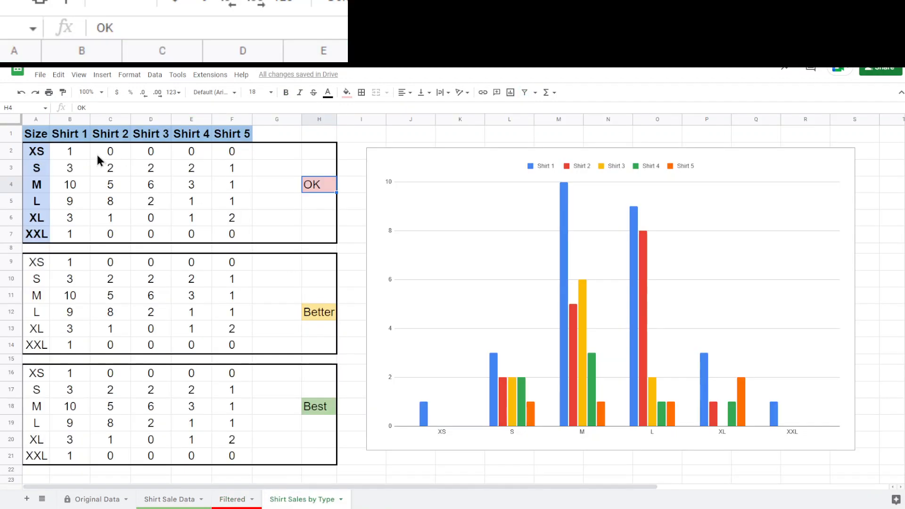
- Switch the Shirt 1 Size filter on the Filtered sheet from XS to S and compare with Shirt Sales by Type
{"action": "left_click", "coordinate": [234, 500]}
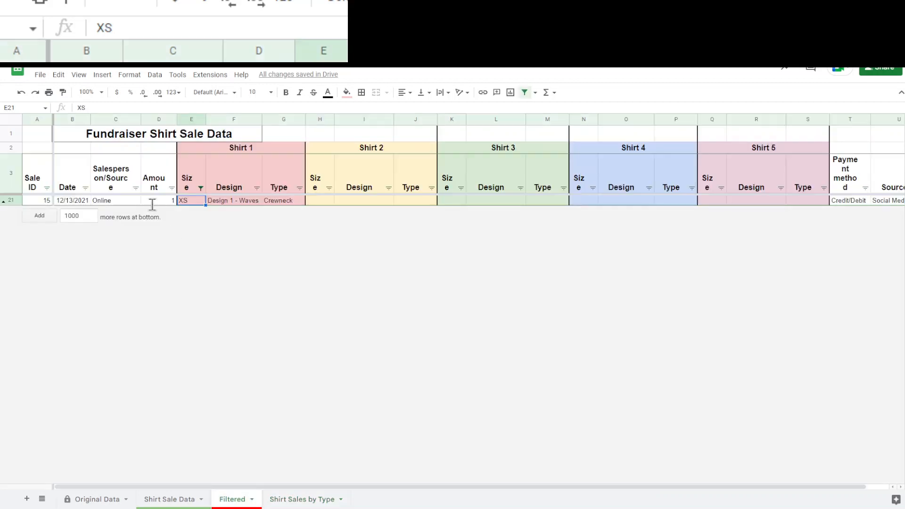
{"action": "left_click", "coordinate": [201, 188]}
{"action": "left_click", "coordinate": [86, 357]}
{"action": "left_click", "coordinate": [108, 398]}
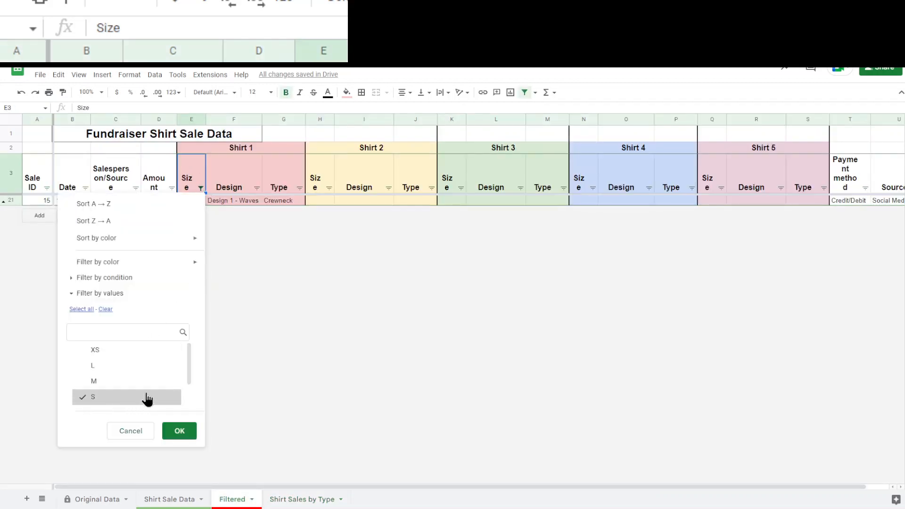
{"action": "left_click", "coordinate": [186, 431]}
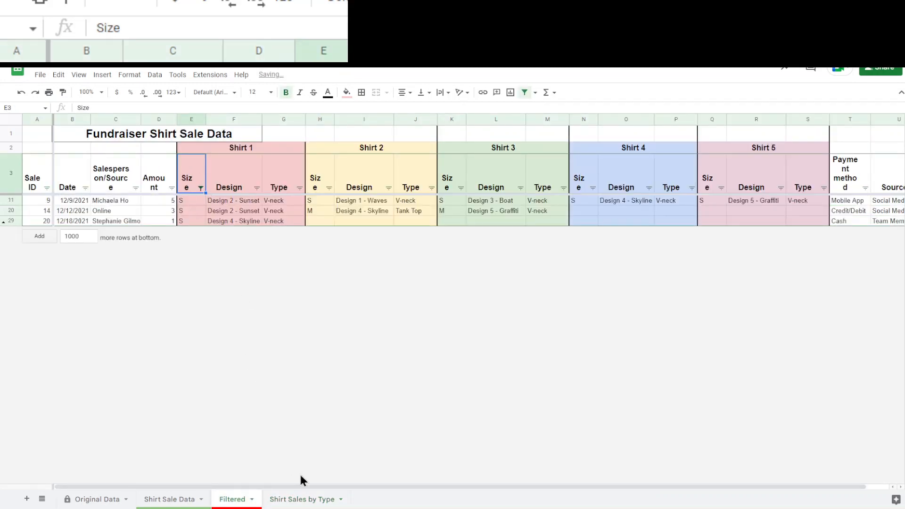
{"action": "left_click", "coordinate": [304, 500]}
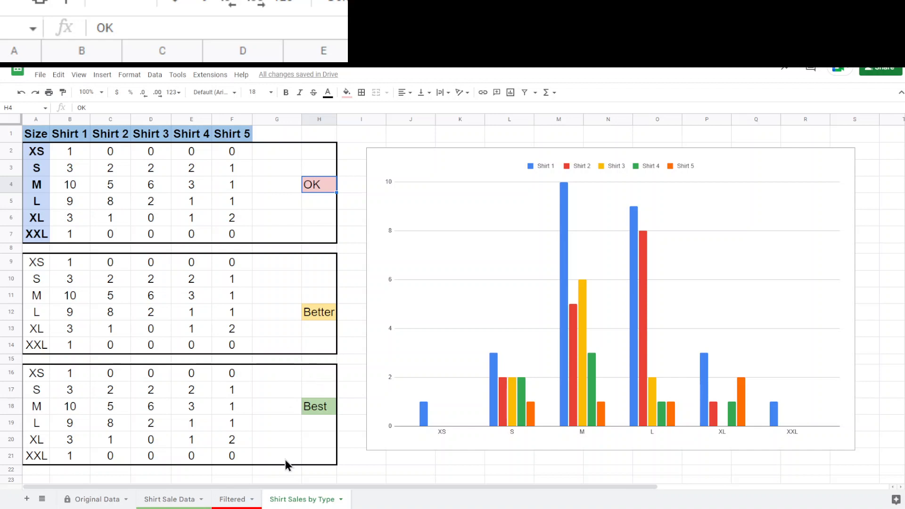
- Select all Size values again on the Filtered sheet and remove the filter
{"action": "left_click", "coordinate": [232, 501]}
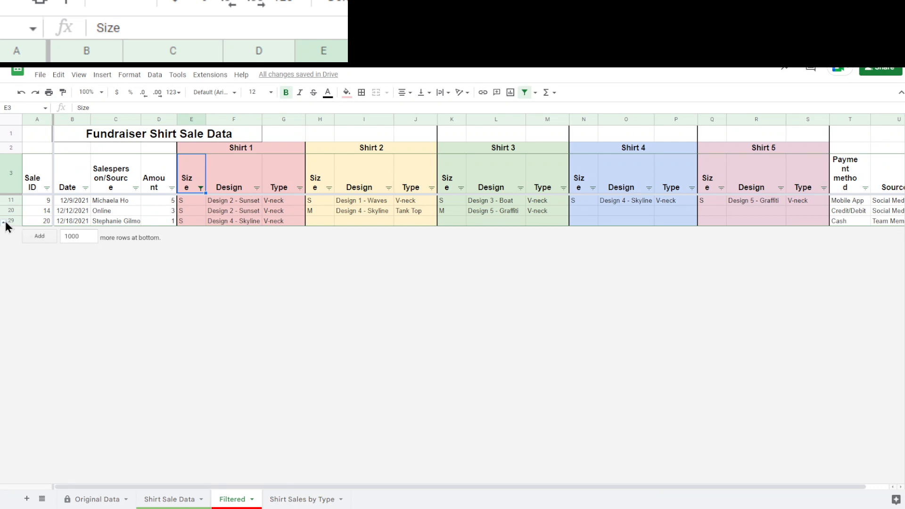
{"action": "left_click", "coordinate": [201, 188]}
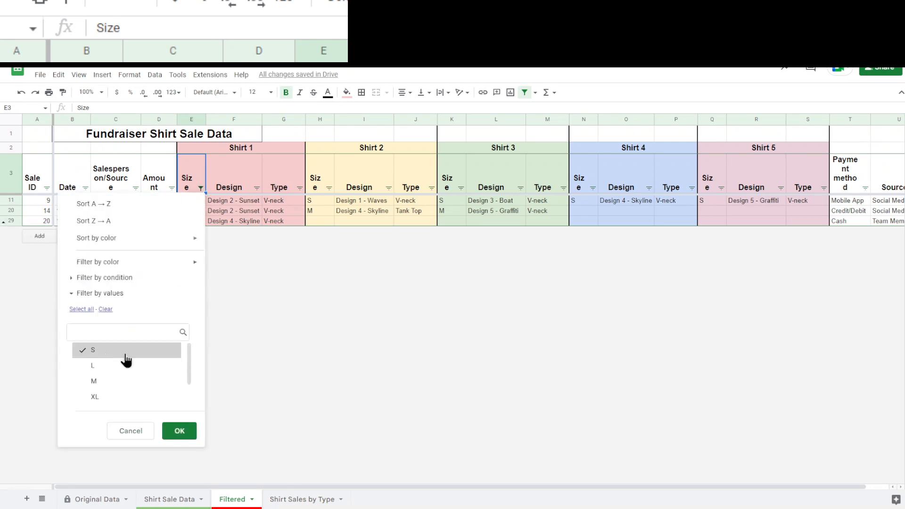
{"action": "left_click", "coordinate": [82, 310]}
{"action": "left_click", "coordinate": [179, 430]}
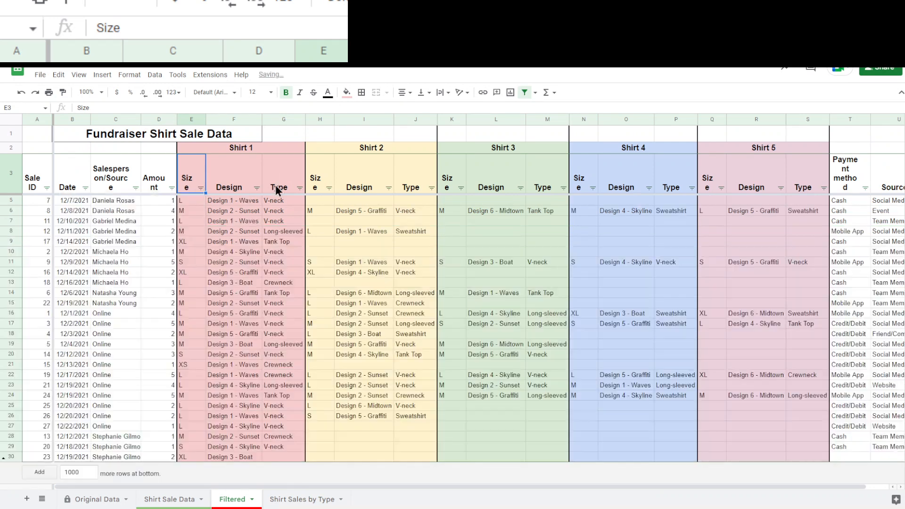
{"action": "left_click", "coordinate": [155, 74]}
{"action": "left_click", "coordinate": [182, 130]}
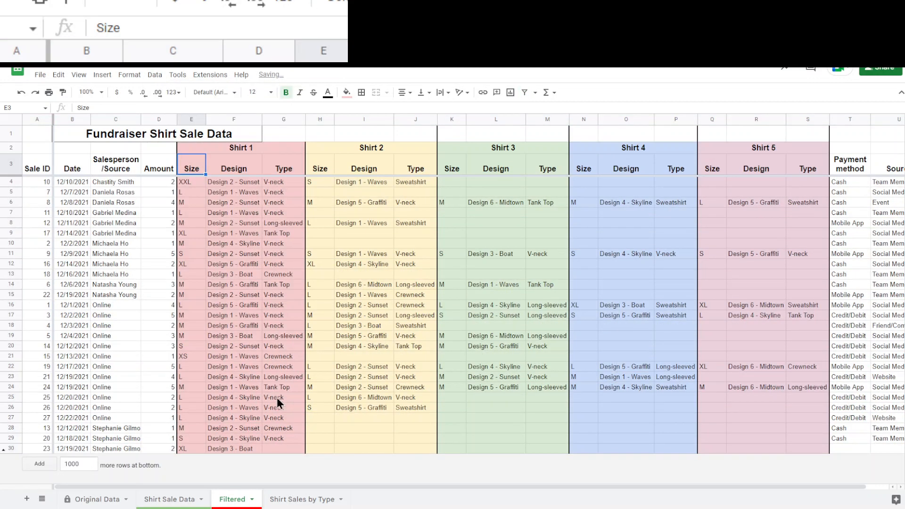
- Unhide rows 31 to 36 holding the size counts below the Filtered sheet's data
{"action": "left_click", "coordinate": [4, 450]}
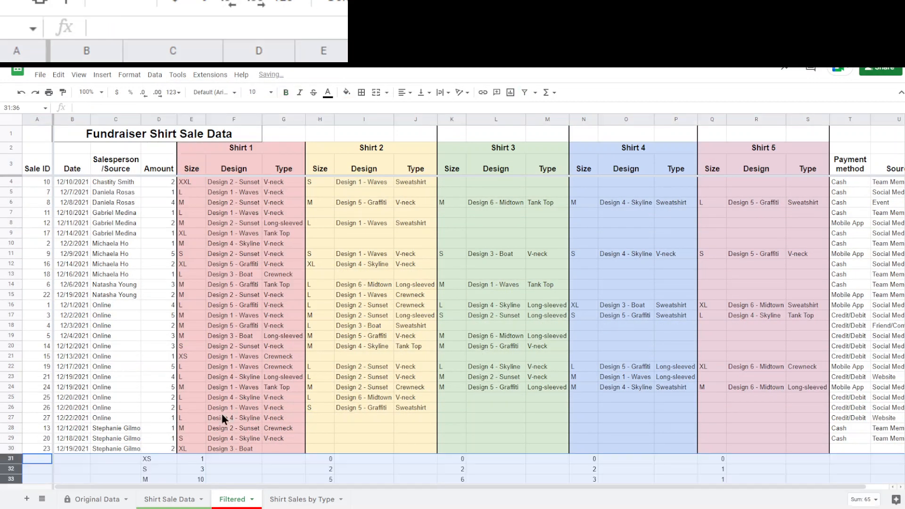
{"action": "scroll", "coordinate": [298, 318], "scroll_direction": "down", "scroll_amount": 1}
{"action": "left_click", "coordinate": [245, 450]}
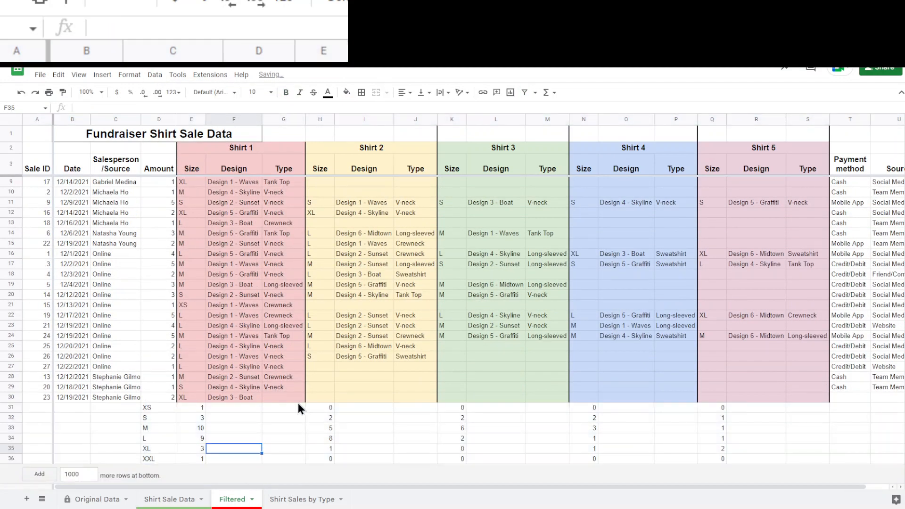
- Examine the XS COUNTIF formula in E31 and the Shirt 1 size range E4:E30 it counts
{"action": "left_click", "coordinate": [201, 409]}
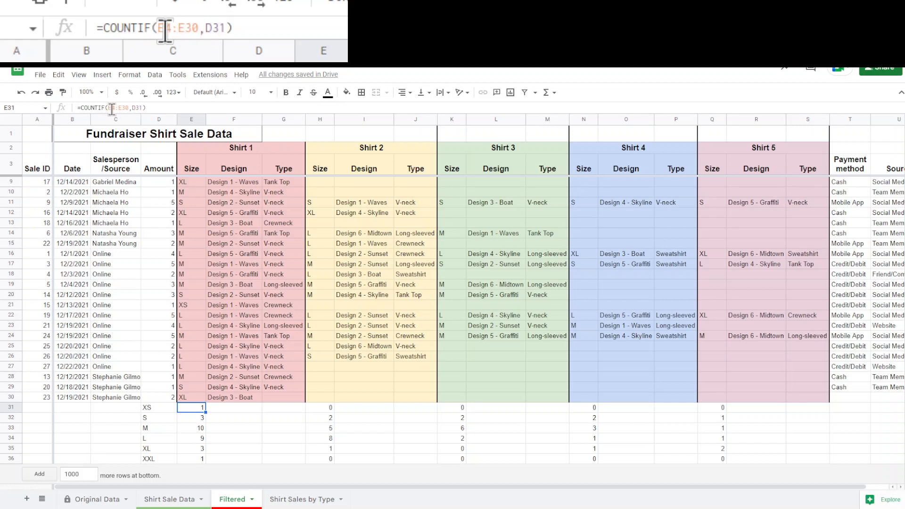
{"action": "scroll", "coordinate": [203, 374], "scroll_direction": "up", "scroll_amount": 3}
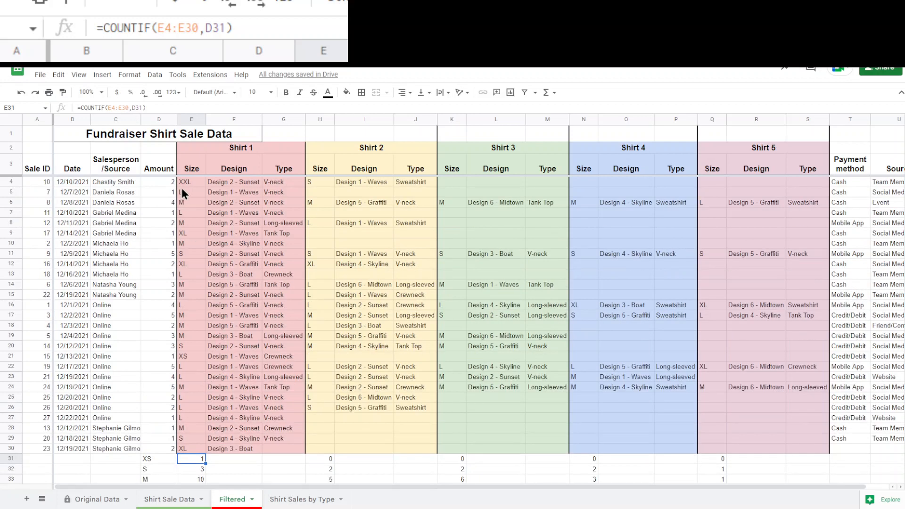
{"action": "left_click_drag", "start_coordinate": [195, 182], "coordinate": [197, 448]}
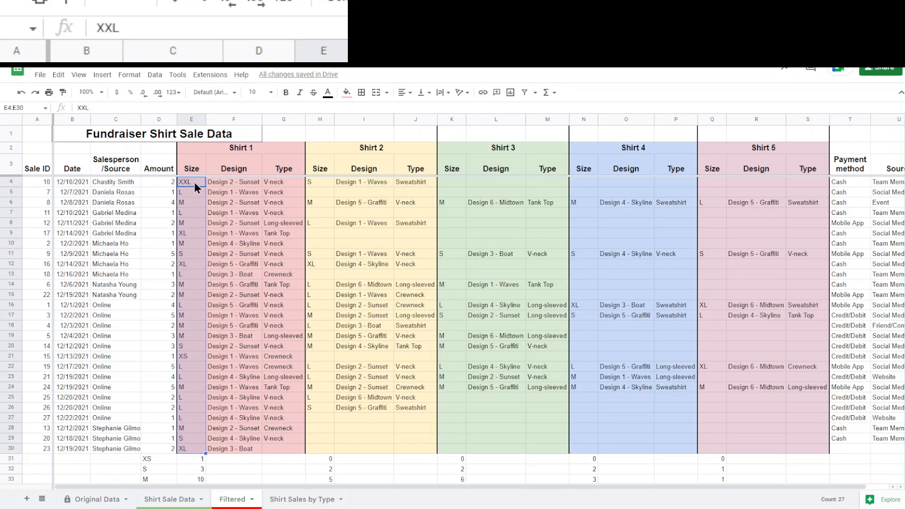
{"action": "scroll", "coordinate": [198, 283], "scroll_direction": "down", "scroll_amount": 3}
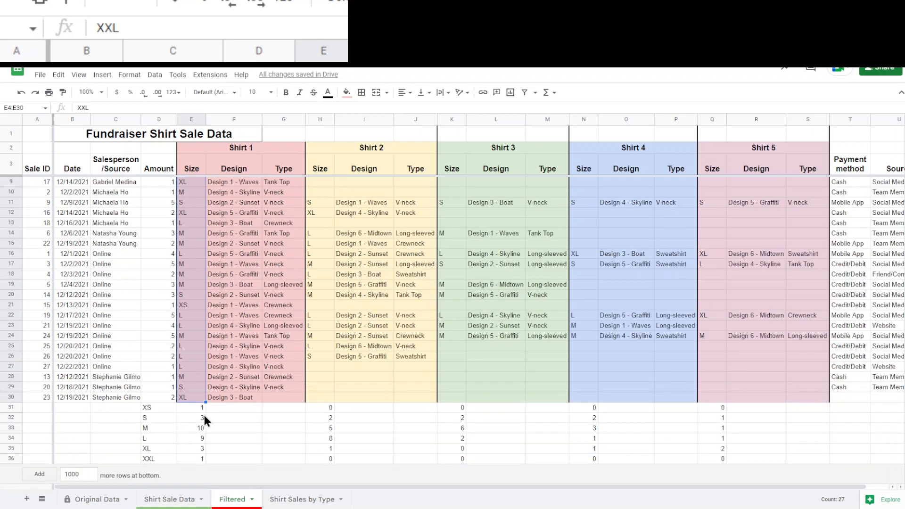
{"action": "left_click", "coordinate": [203, 409]}
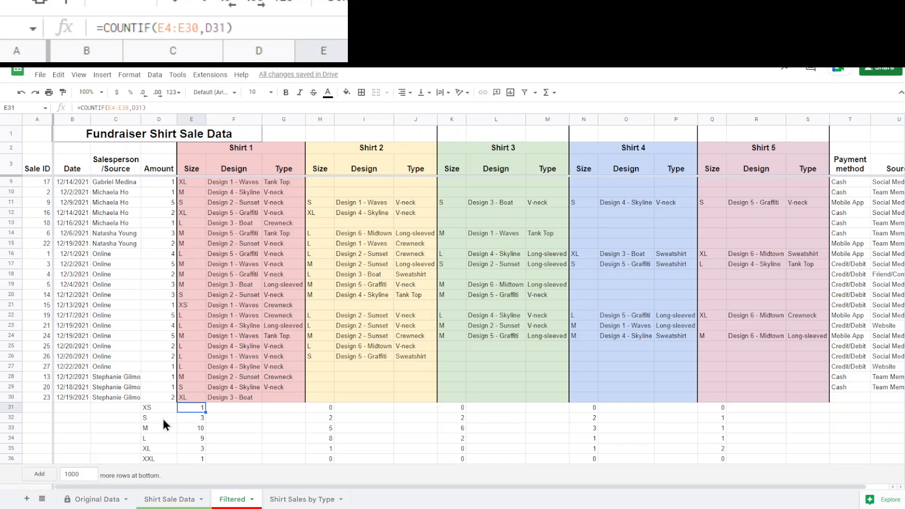
- Compare the cell references in the Shirt 1 COUNTIF formulas for S through XXL with the one in E31
{"action": "left_click", "coordinate": [194, 426]}
{"action": "left_click", "coordinate": [194, 436]}
{"action": "left_click", "coordinate": [191, 446]}
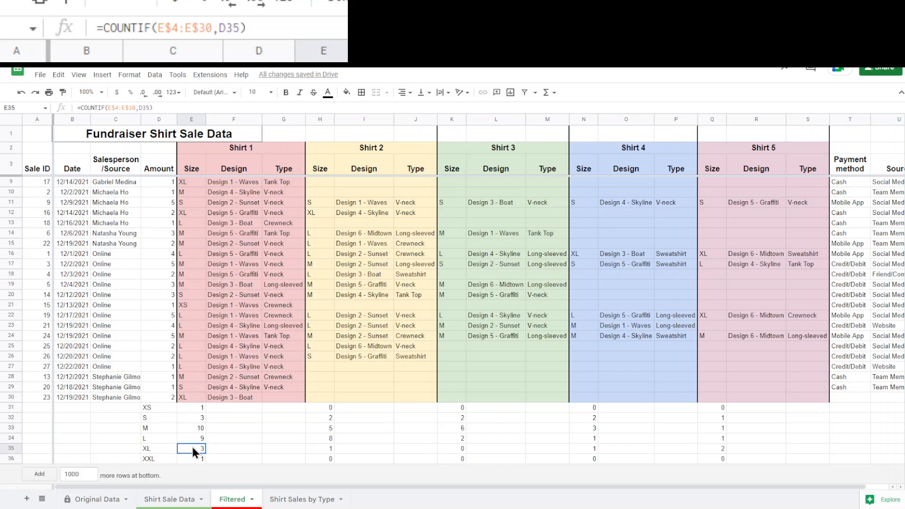
{"action": "left_click", "coordinate": [191, 455]}
{"action": "left_click", "coordinate": [201, 418]}
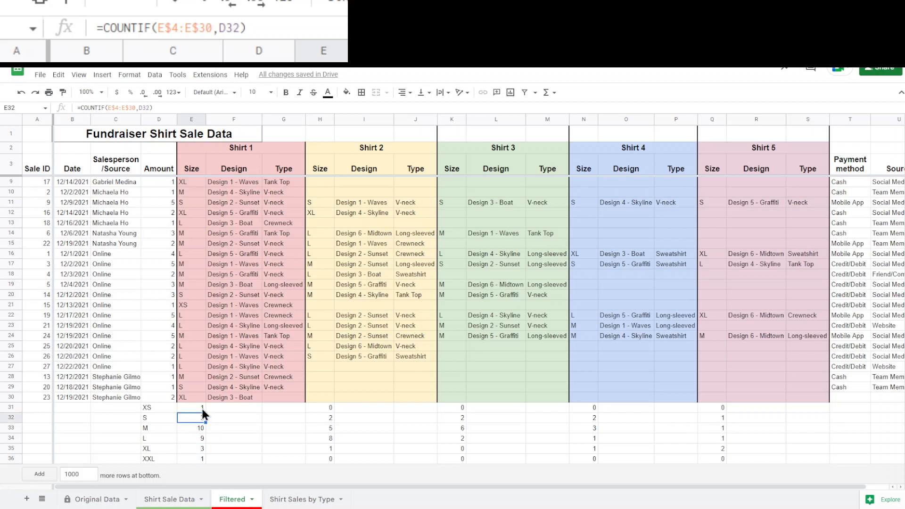
{"action": "left_click", "coordinate": [203, 408]}
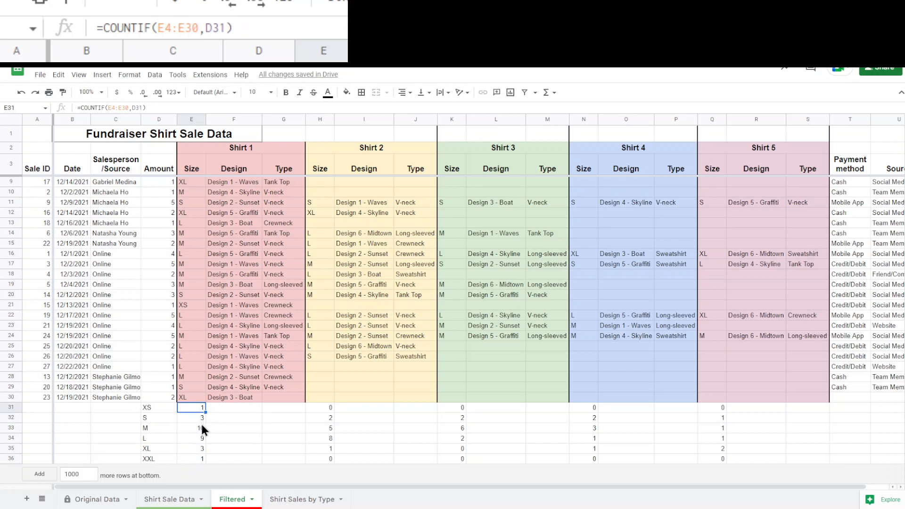
- Fill the E31 COUNTIF formula down through E36 and check the references in the copied S and M formulas
{"action": "left_click_drag", "start_coordinate": [210, 412], "coordinate": [206, 459]}
{"action": "left_click", "coordinate": [226, 446]}
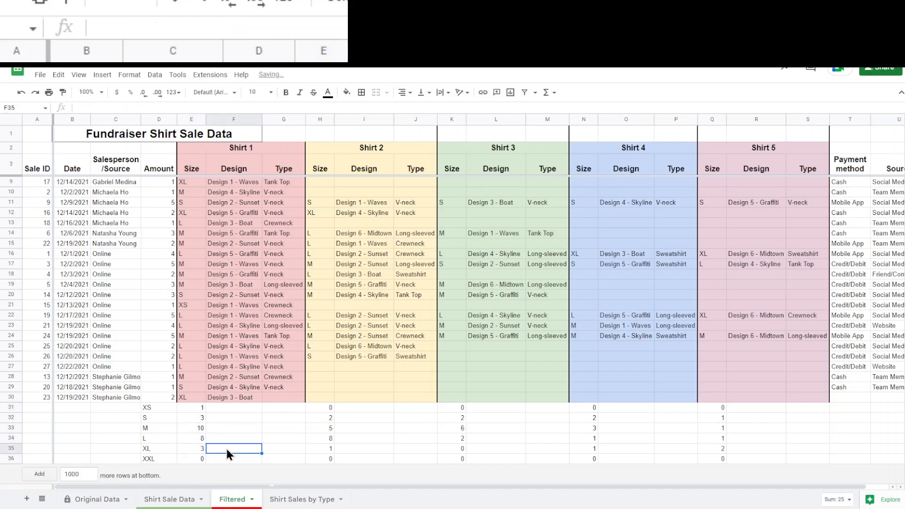
{"action": "left_click", "coordinate": [198, 418]}
{"action": "left_click", "coordinate": [195, 430]}
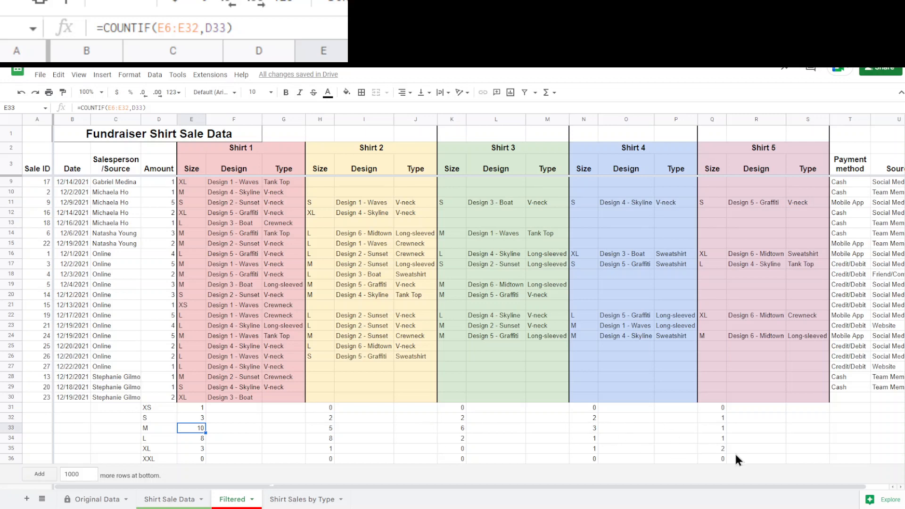
- Compare the Shirt 1 counts in E31:E36 of the Filtered sheet with B9:B14 of the Better table on Shirt Sales by Type
{"action": "left_click", "coordinate": [292, 502]}
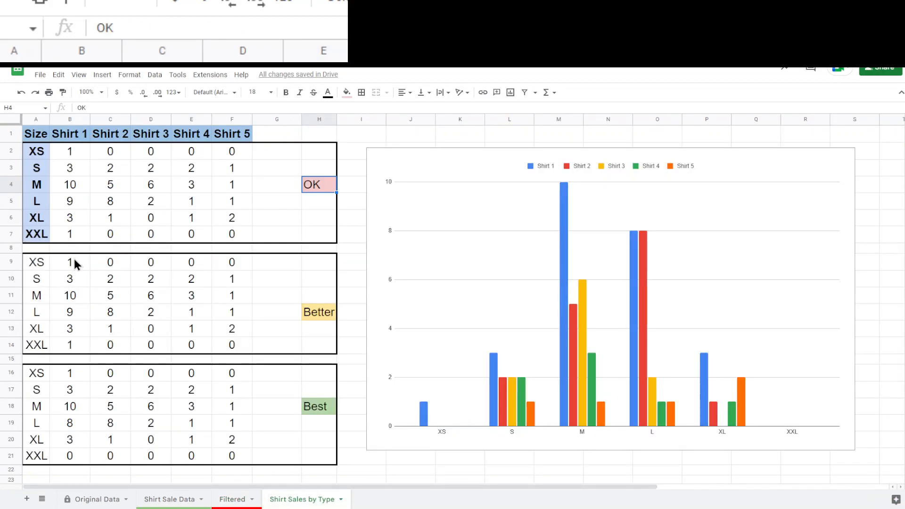
{"action": "left_click", "coordinate": [235, 500]}
{"action": "left_click_drag", "start_coordinate": [202, 408], "coordinate": [199, 456]}
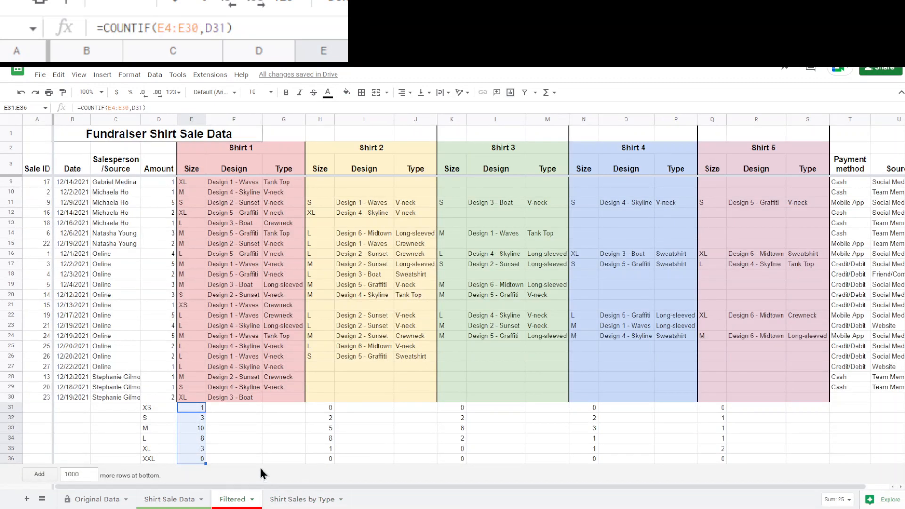
{"action": "left_click", "coordinate": [277, 499]}
{"action": "left_click_drag", "start_coordinate": [70, 262], "coordinate": [83, 349]}
{"action": "left_click", "coordinate": [265, 323]}
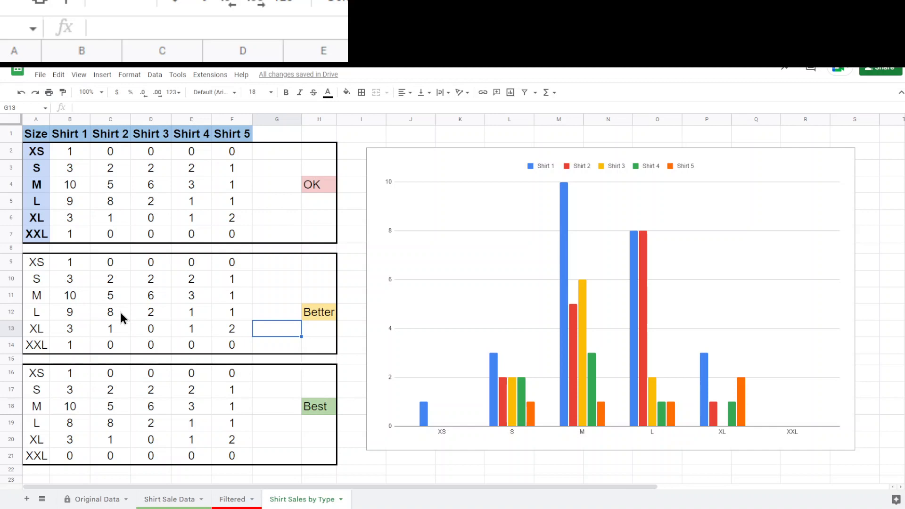
- Inspect the Best table's XS cells B16 and F16 for their references to the Filtered sheet
{"action": "left_click", "coordinate": [357, 345]}
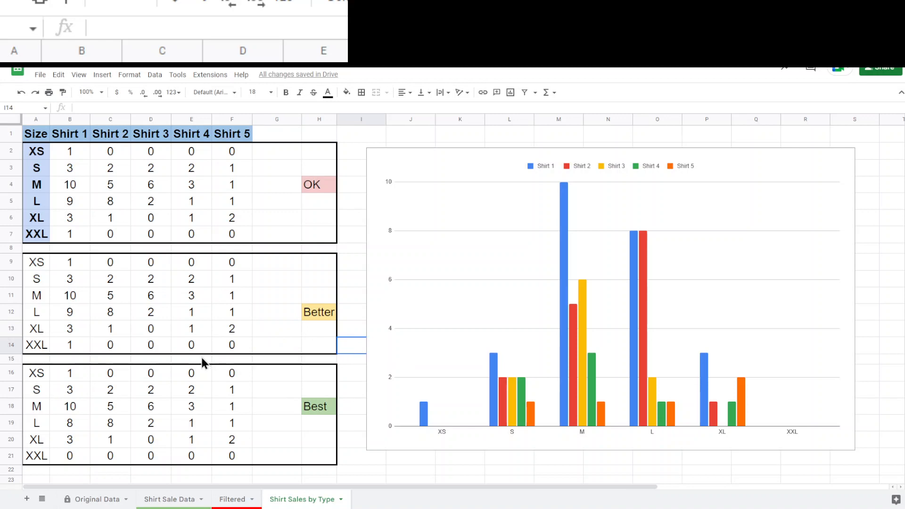
{"action": "left_click", "coordinate": [83, 373]}
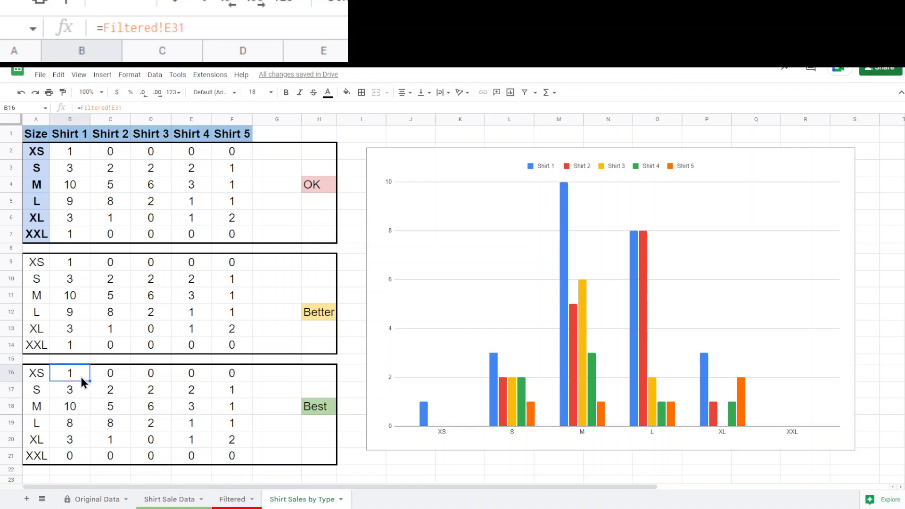
{"action": "left_click", "coordinate": [241, 377]}
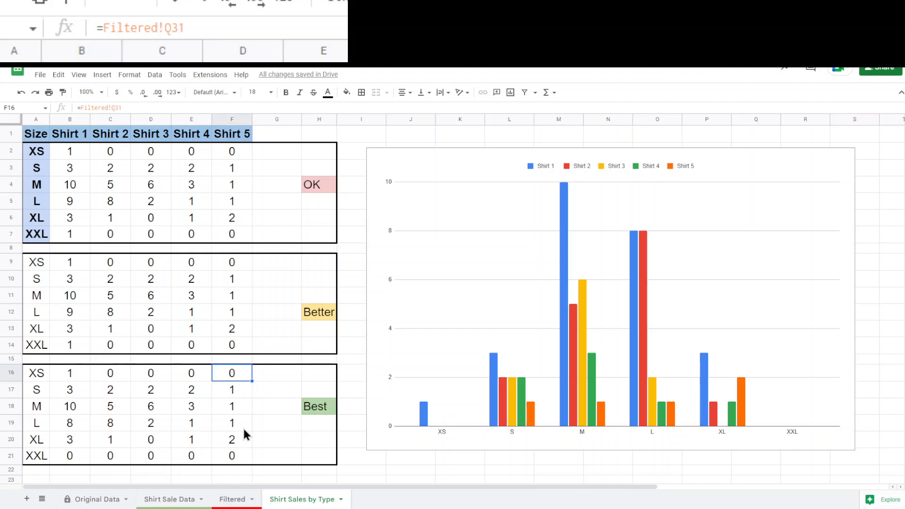
- Clear the Best table's Shirt 5 XXL cell F21 and relink it to the Filtered sheet's count with =Filtered!Q36
{"action": "left_click", "coordinate": [243, 457]}
{"action": "key", "text": "Delete"}
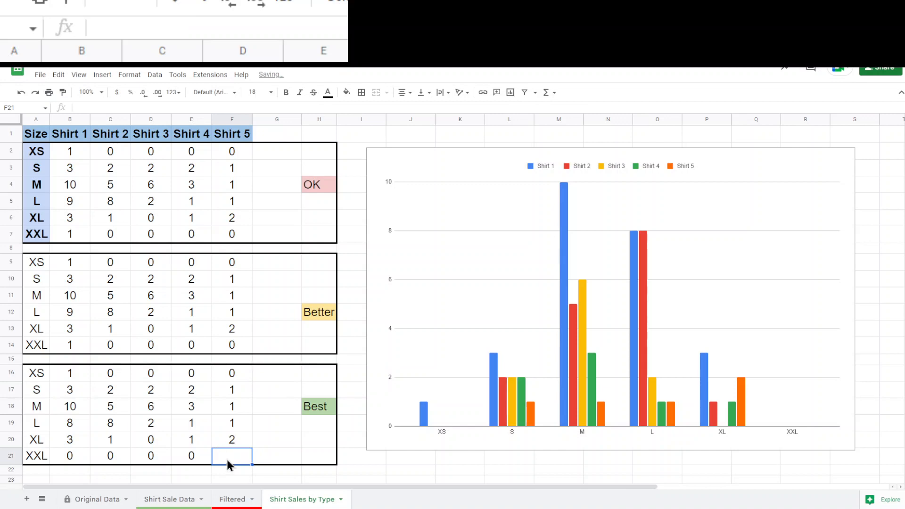
{"action": "type", "text": "="}
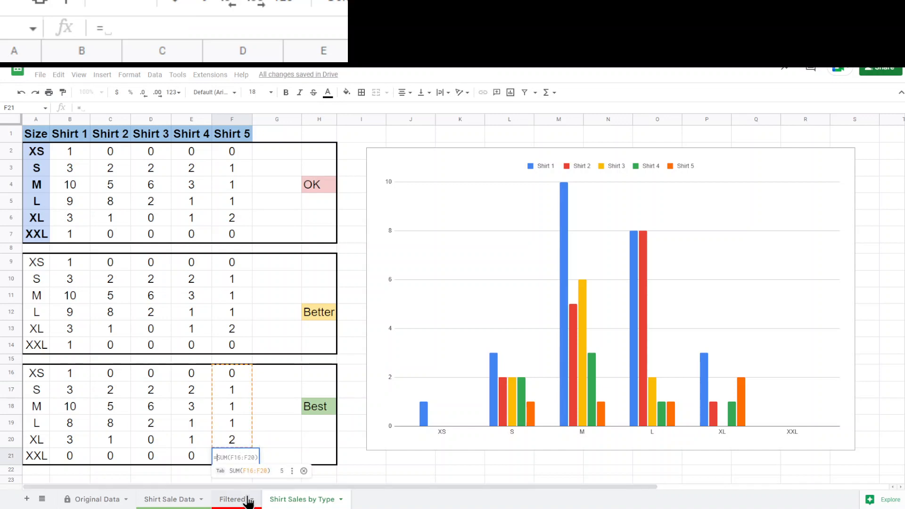
{"action": "left_click", "coordinate": [252, 499]}
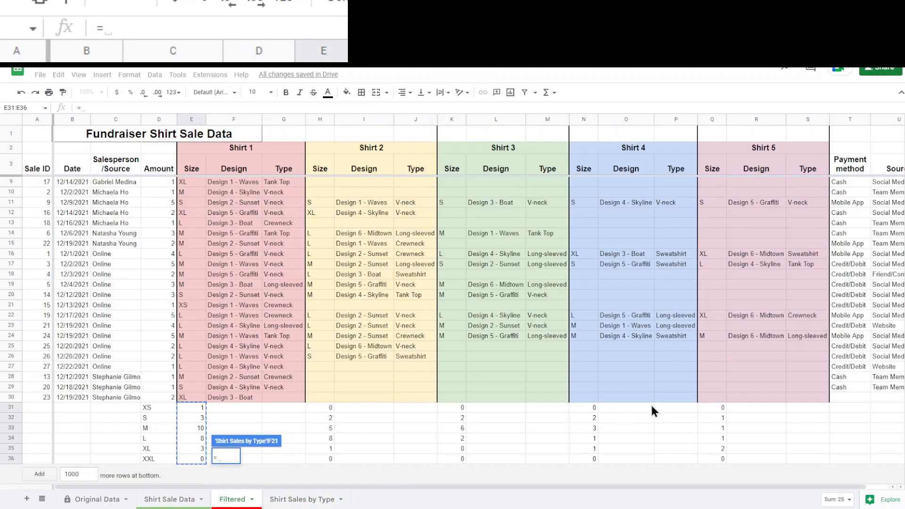
{"action": "left_click", "coordinate": [722, 458]}
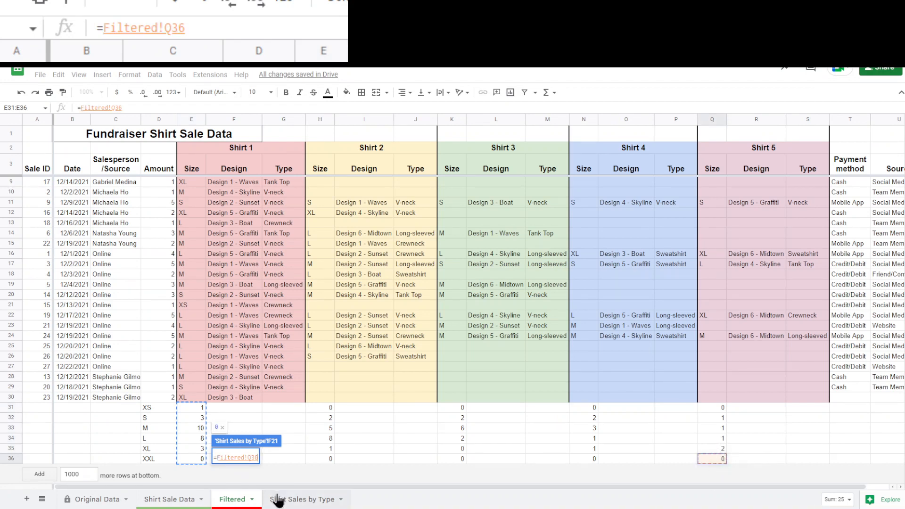
{"action": "key", "text": "Return"}
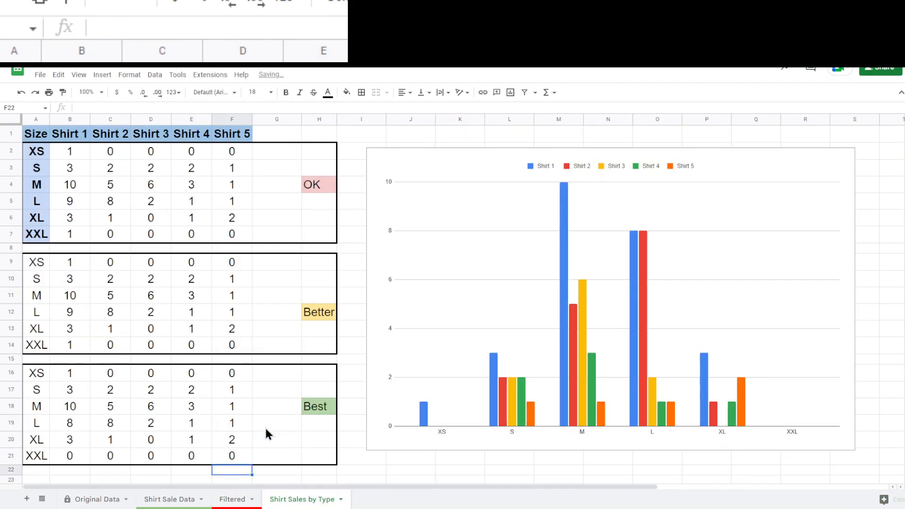
{"action": "left_click", "coordinate": [223, 457]}
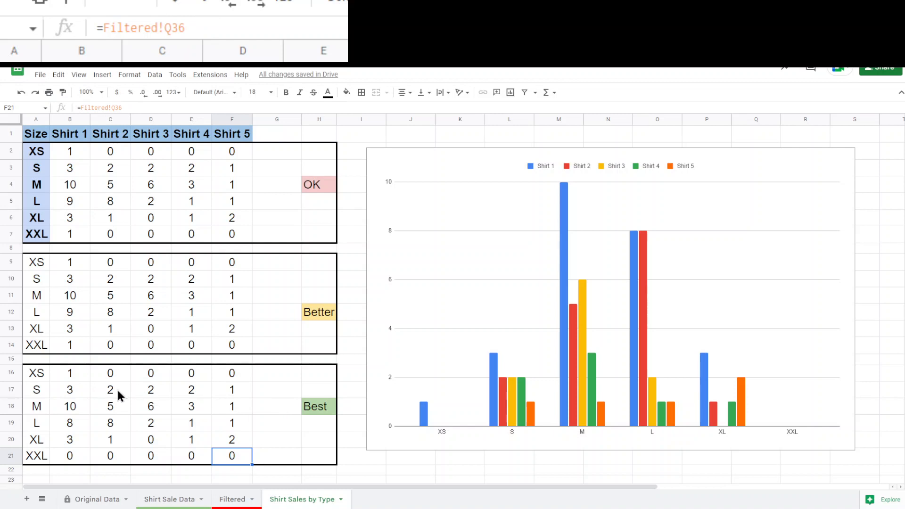
- Enter s in Shirt 5 size cells Q27:Q30 of the Filtered sheet and check the linked count in F17 of Shirt Sales by Type
{"action": "left_click", "coordinate": [232, 499]}
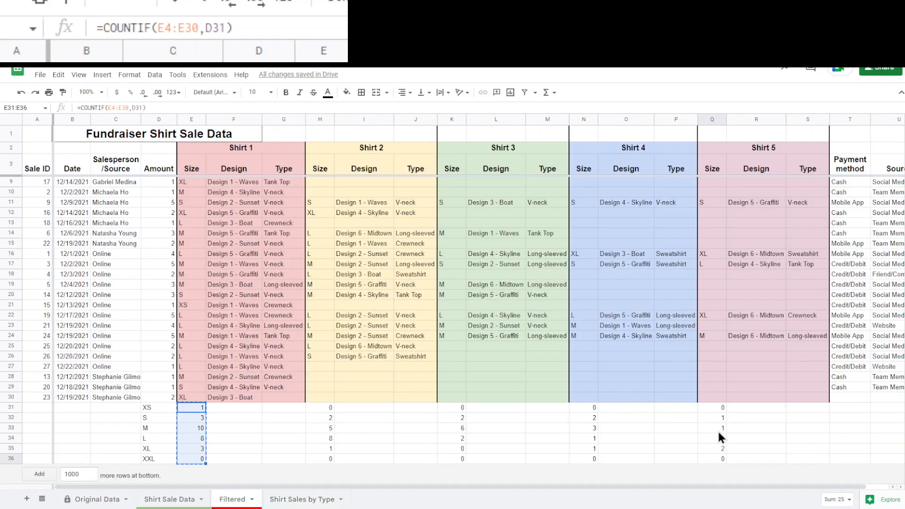
{"action": "left_click", "coordinate": [714, 367]}
{"action": "type", "text": "s"}
{"action": "key", "text": "Return"}
{"action": "type", "text": "s"}
{"action": "key", "text": "Return"}
{"action": "type", "text": "s"}
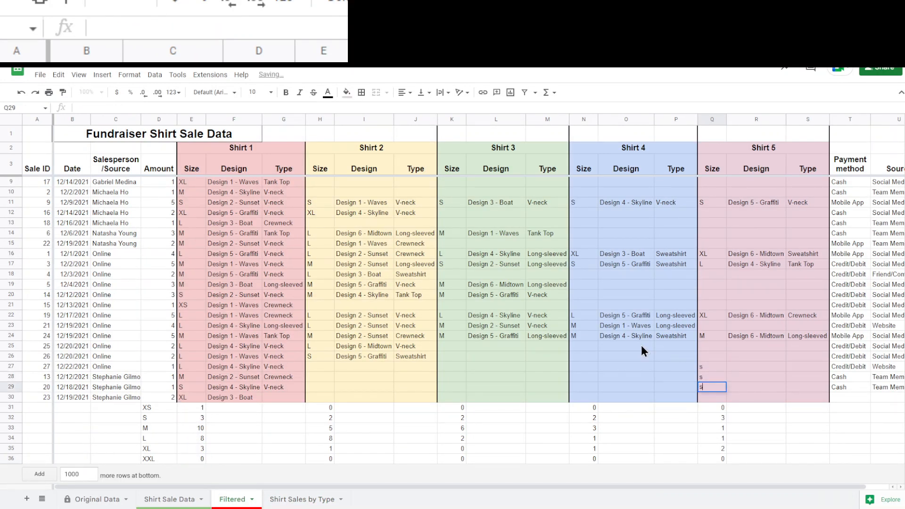
{"action": "key", "text": "Return"}
{"action": "type", "text": "s"}
{"action": "key", "text": "Up"}
{"action": "left_click", "coordinate": [308, 496]}
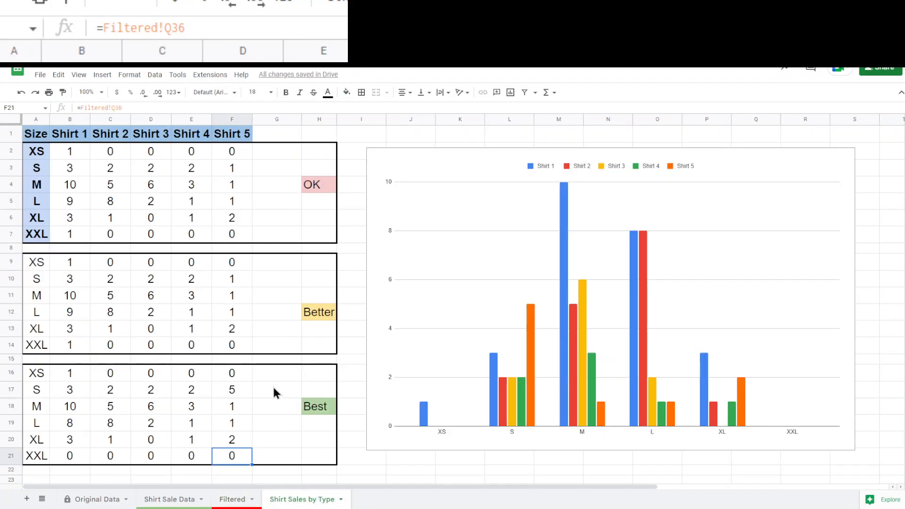
{"action": "left_click", "coordinate": [240, 390]}
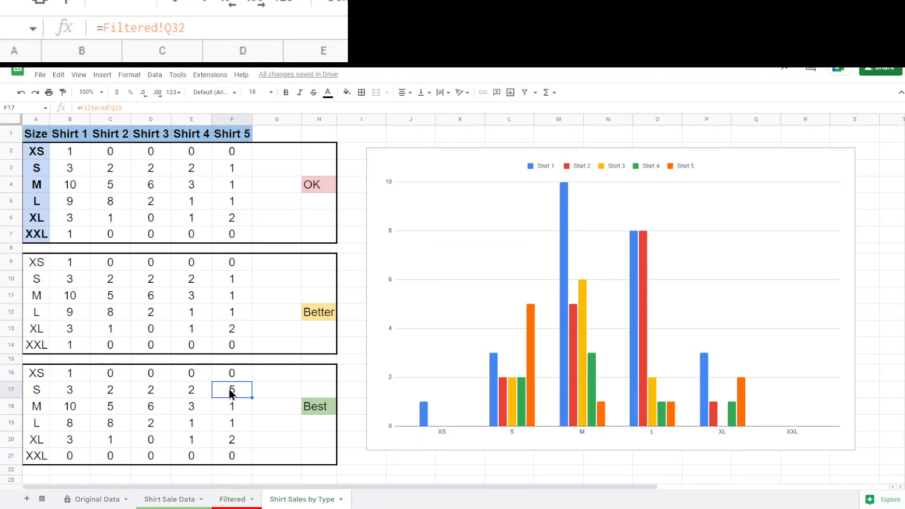